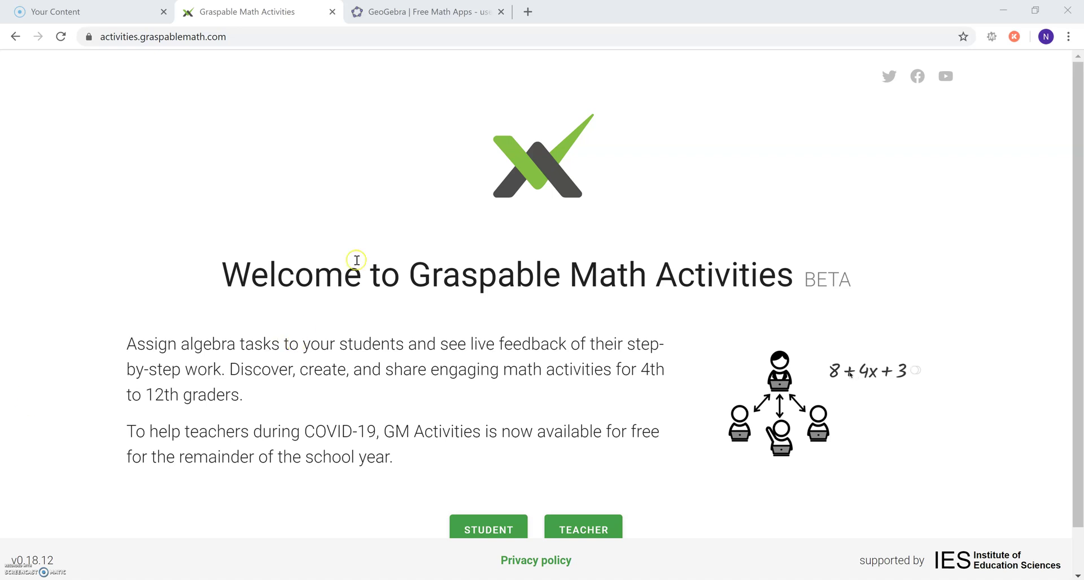
# From the teacher's Activity Bank, start a new activity titled 'Geogebra Demo'
pyautogui.scroll(-1, 436, 217)
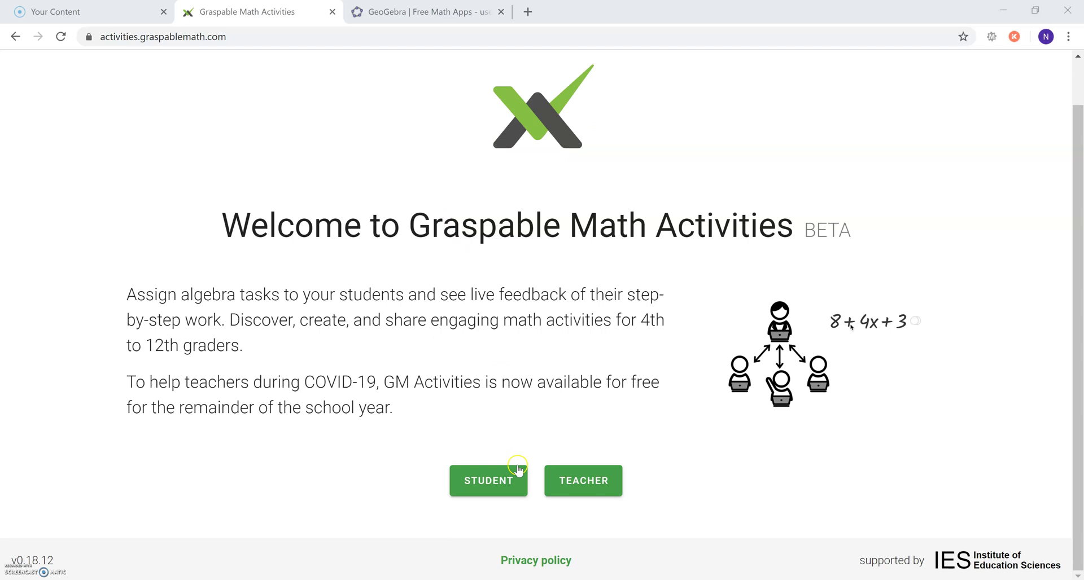
pyautogui.click(579, 477)
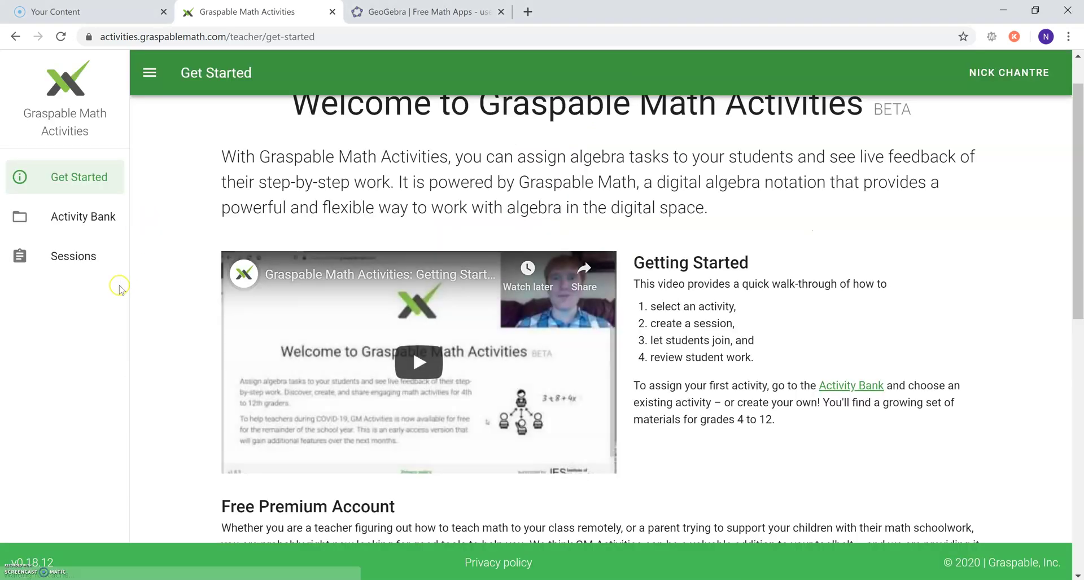
pyautogui.click(99, 219)
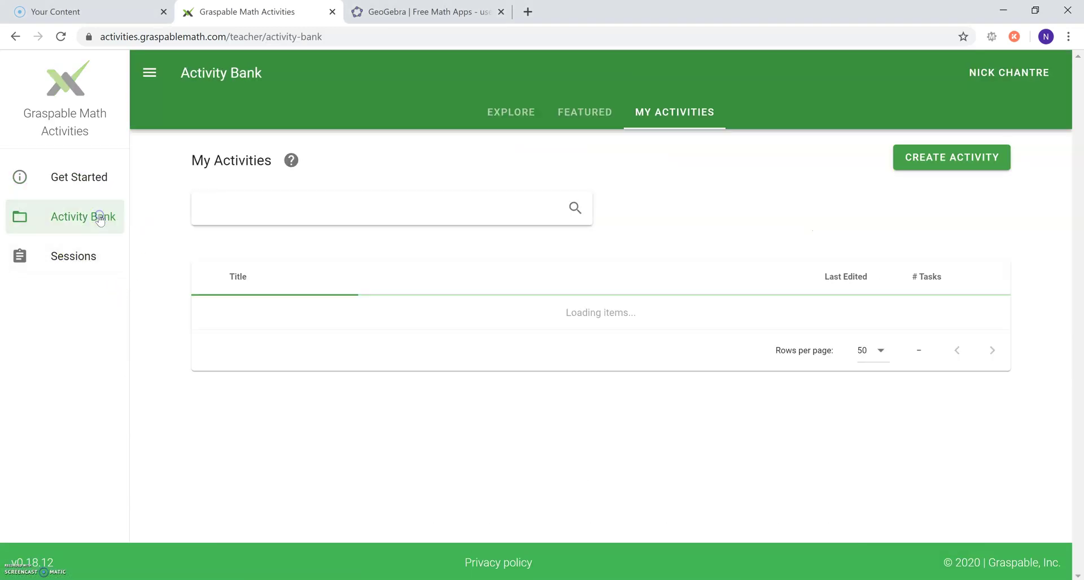
pyautogui.click(998, 169)
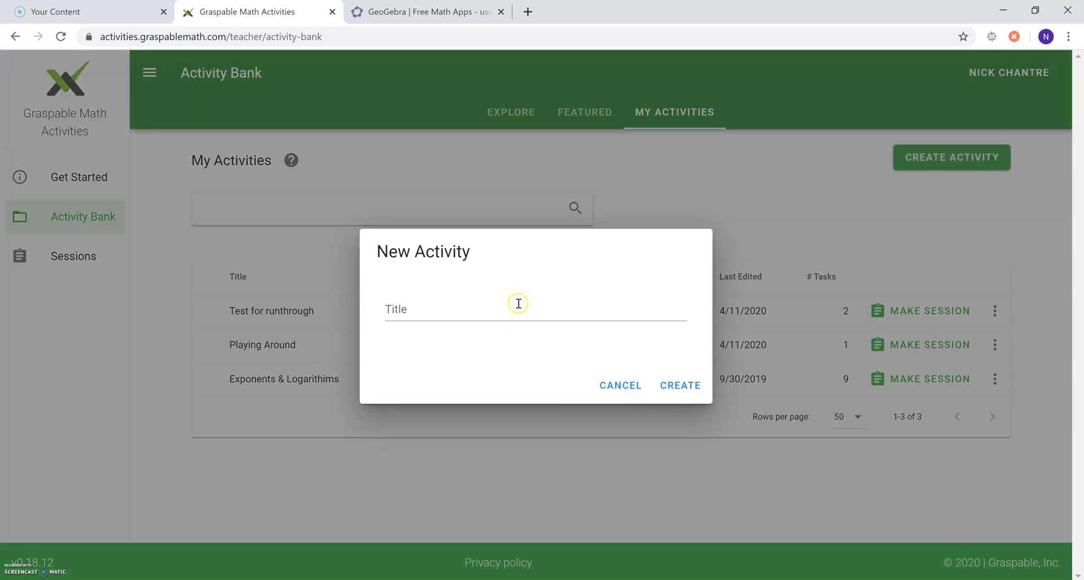
pyautogui.click(518, 304)
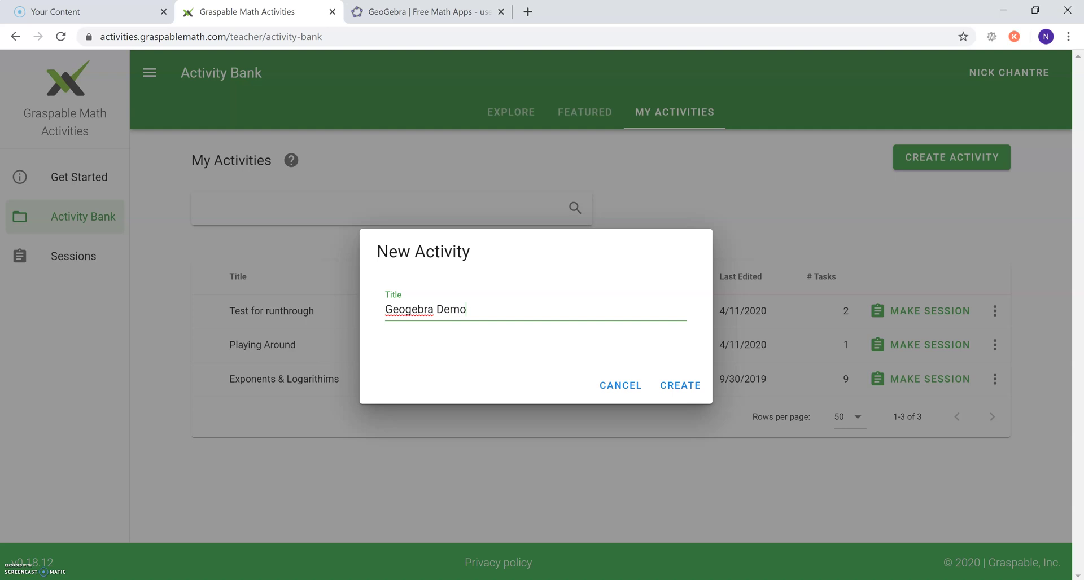
# Create the Geogebra Demo activity and add a Canvas-type task to it
pyautogui.click(698, 388)
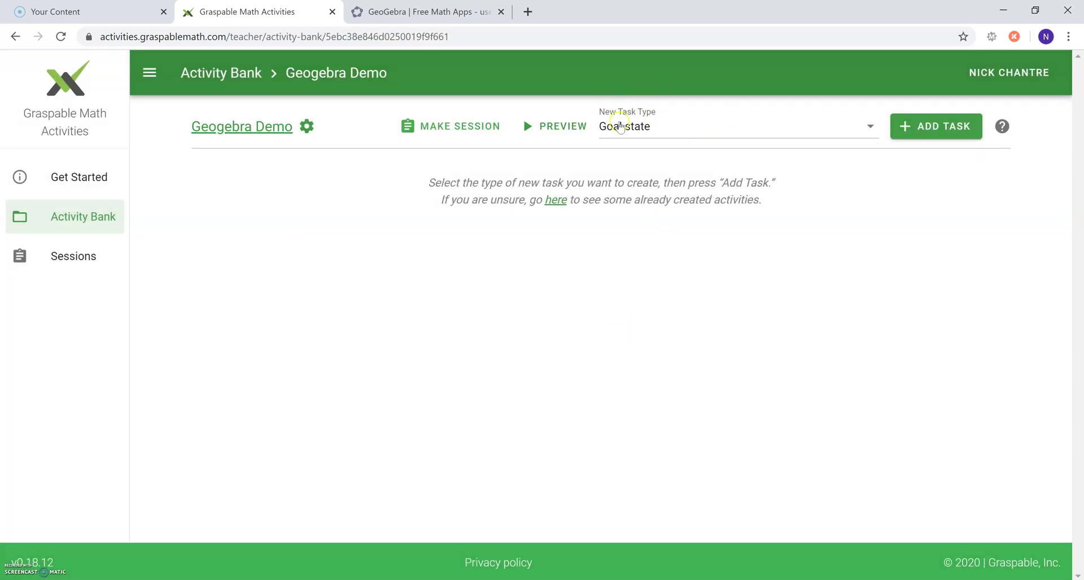
pyautogui.click(661, 134)
pyautogui.click(641, 173)
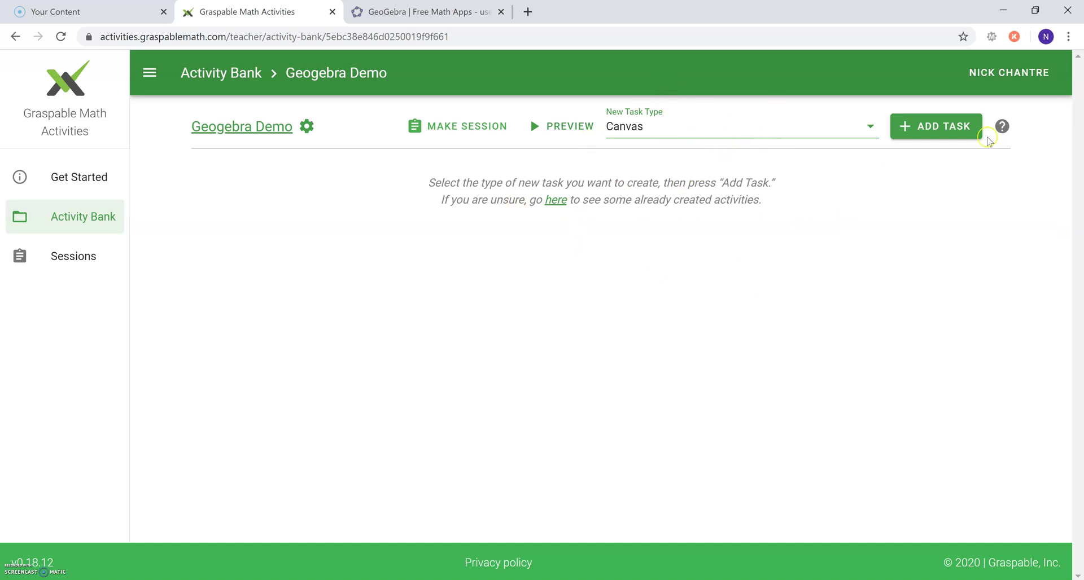
pyautogui.click(937, 128)
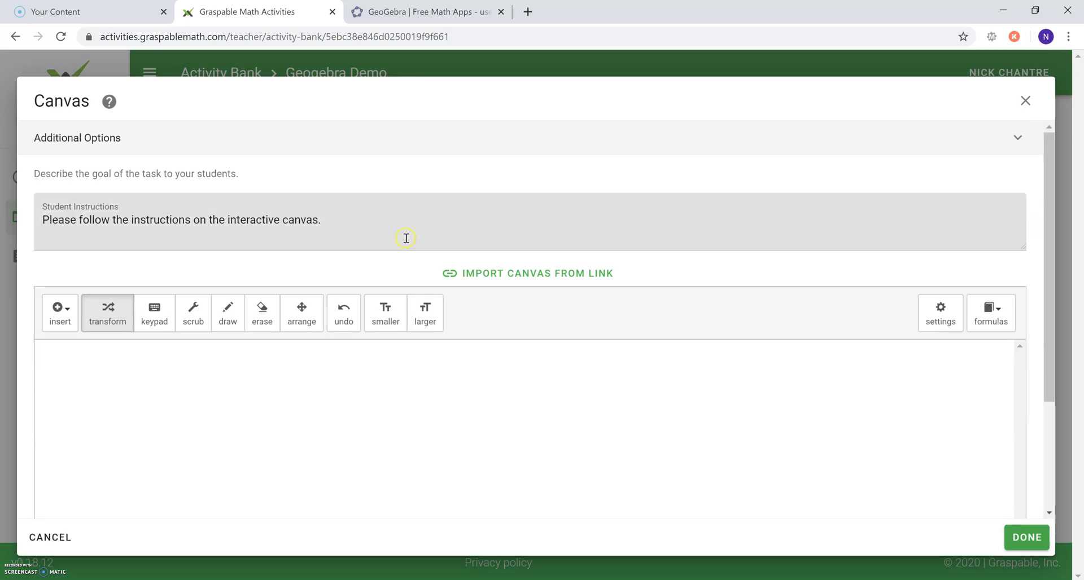
# Insert a GeoGebra graphing panel and drag it to the right side of the canvas
pyautogui.scroll(-1, 413, 274)
pyautogui.scroll(-2, 413, 273)
pyautogui.scroll(2, 414, 285)
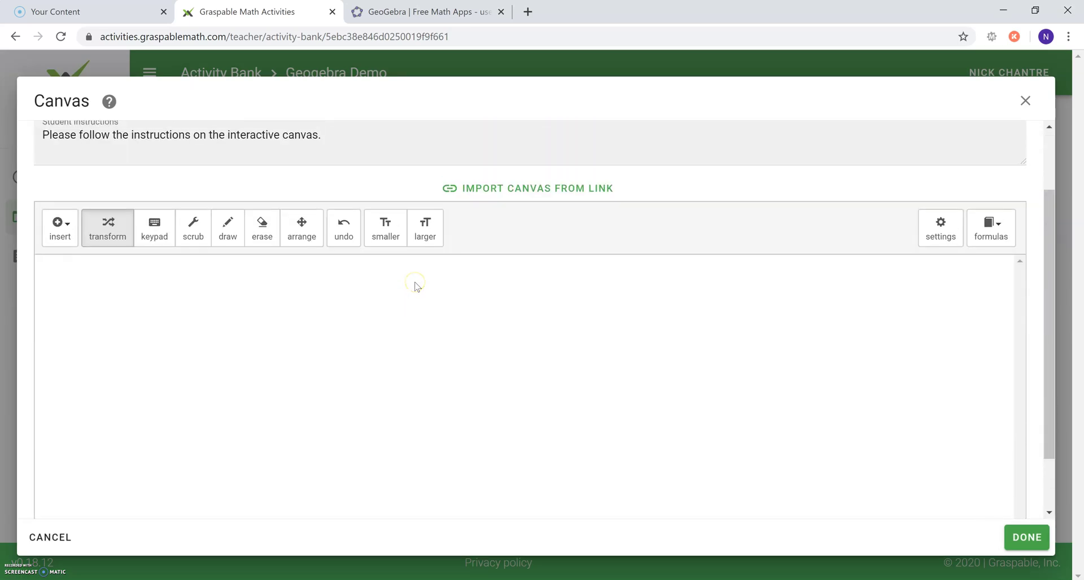
pyautogui.scroll(-1, 414, 285)
pyautogui.scroll(1, 415, 286)
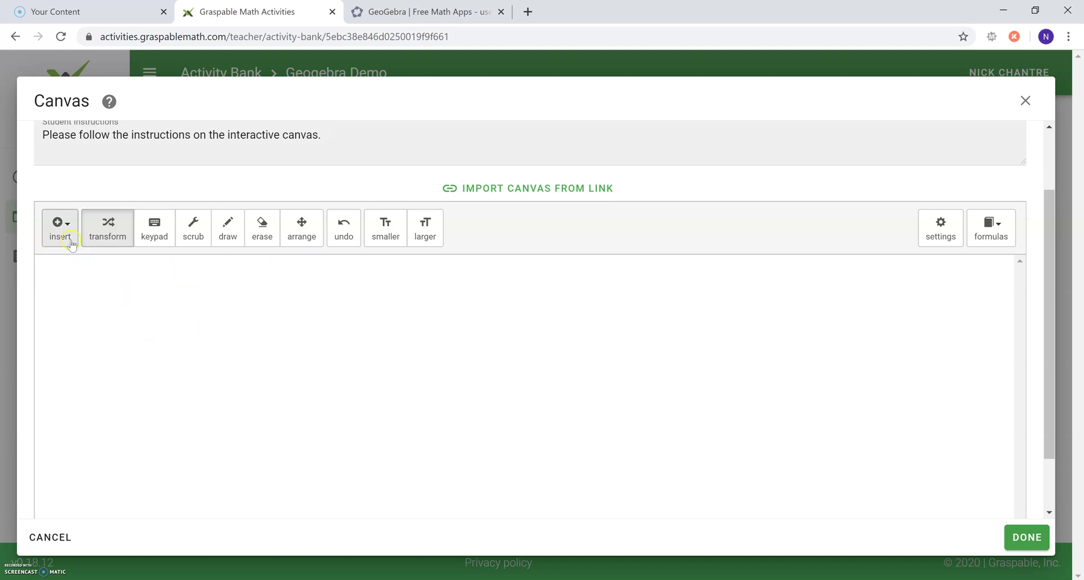
pyautogui.click(59, 227)
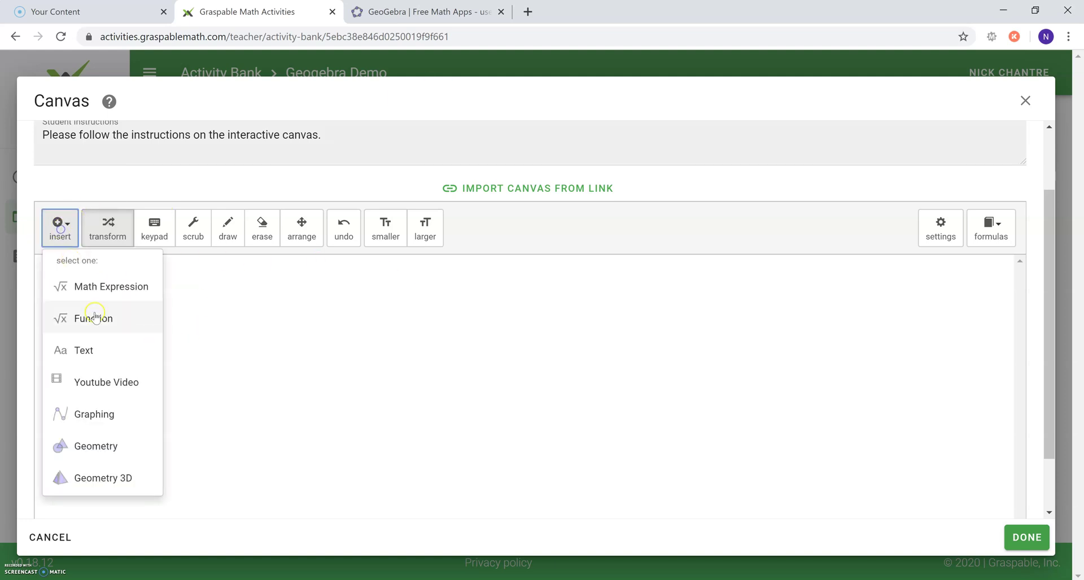
pyautogui.click(99, 416)
pyautogui.scroll(-1, 615, 356)
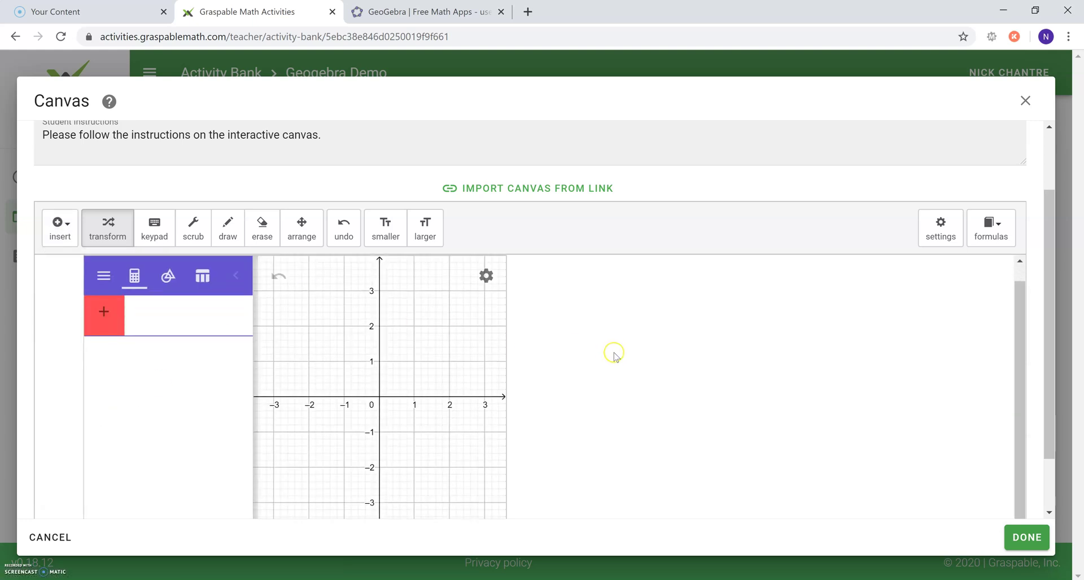
pyautogui.click(302, 227)
pyautogui.moveTo(328, 333); pyautogui.dragTo(700, 333)
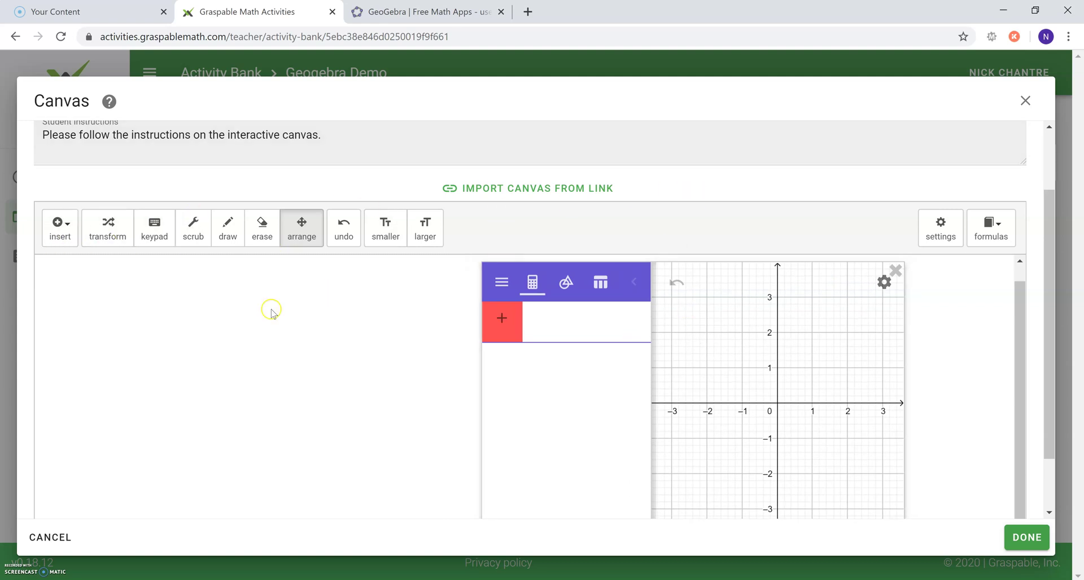
# Add the expression y = 2x + 1 to the canvas and link it into the graphing panel
pyautogui.click(65, 237)
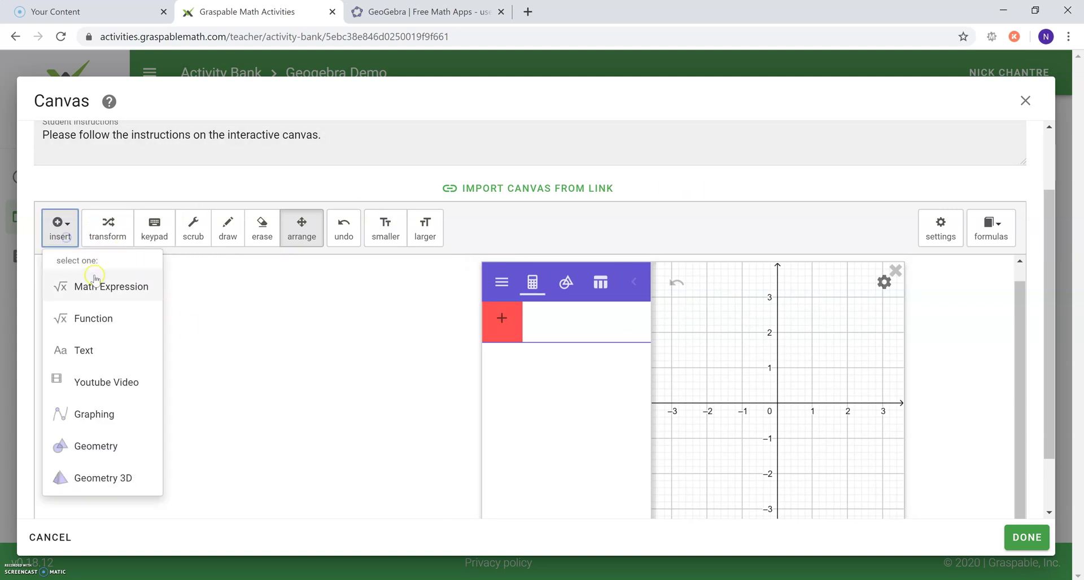
pyautogui.click(85, 285)
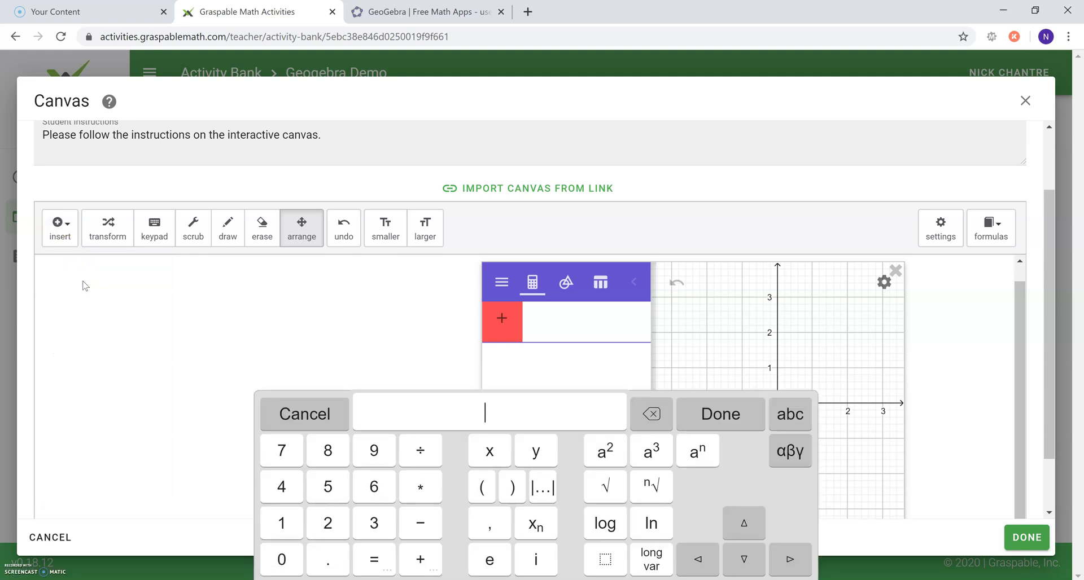
pyautogui.write('y = 2x + 1')
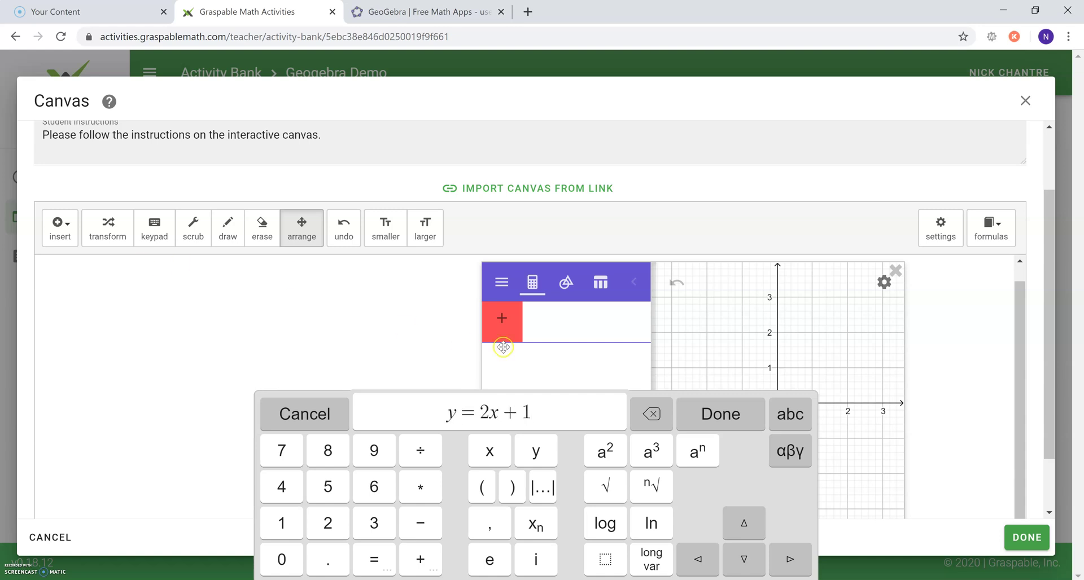
pyautogui.click(714, 412)
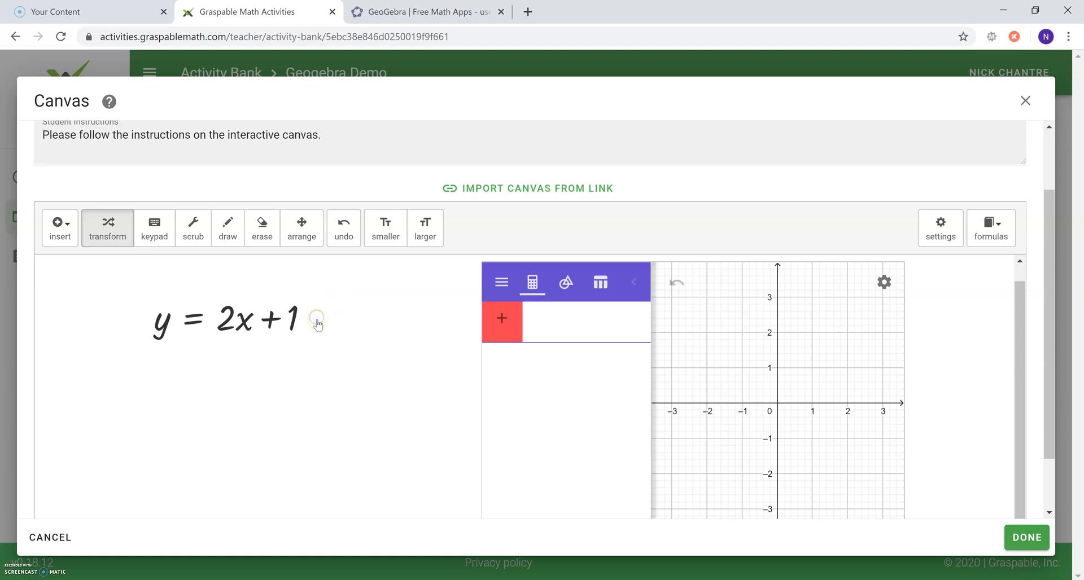
pyautogui.moveTo(317, 322); pyautogui.dragTo(660, 349)
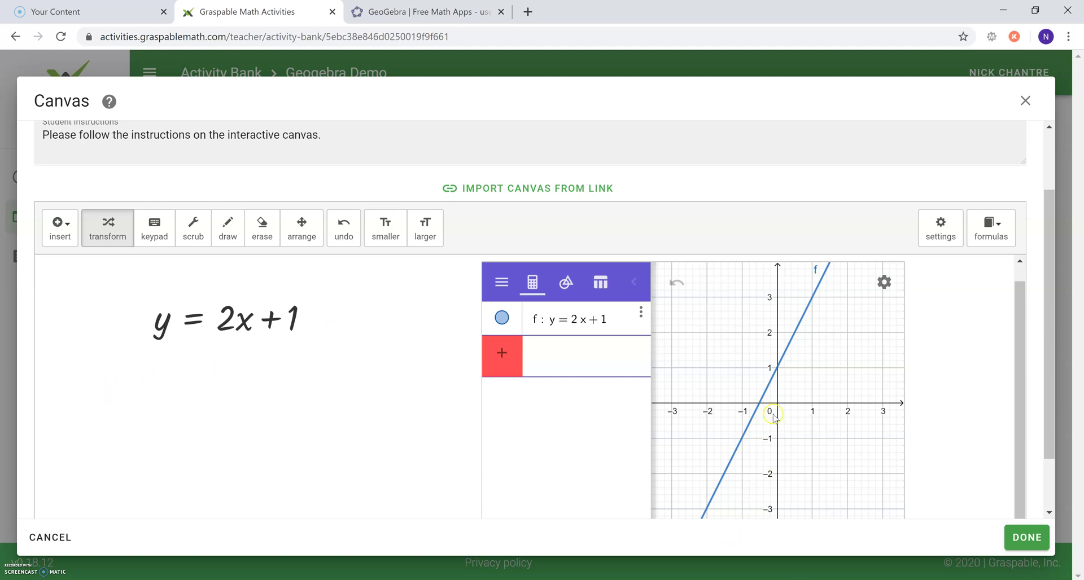
# Scrub the slope coefficient 2 to watch the line respond, then start a new math expression
pyautogui.click(194, 241)
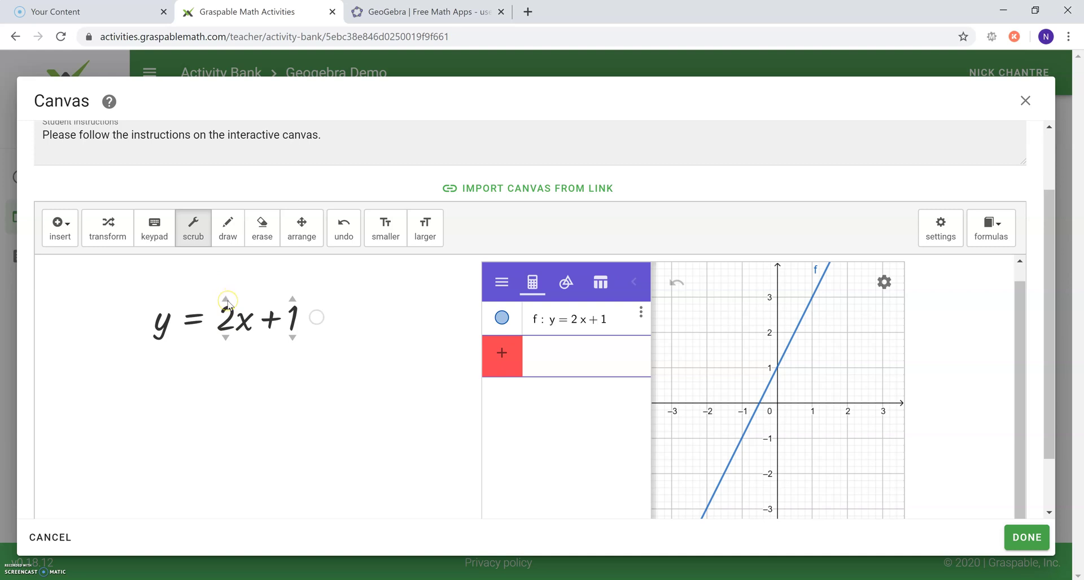
pyautogui.moveTo(228, 294)
pyautogui.mouseDown()
pyautogui.moveTo(230, 271)
pyautogui.moveTo(233, 331)
pyautogui.moveTo(235, 278)
pyautogui.moveTo(239, 332)
pyautogui.moveTo(241, 295)
pyautogui.mouseUp()
pyautogui.click(282, 385)
pyautogui.click(291, 359)
pyautogui.click(269, 370)
pyautogui.click(414, 363)
pyautogui.click(64, 234)
pyautogui.click(107, 288)
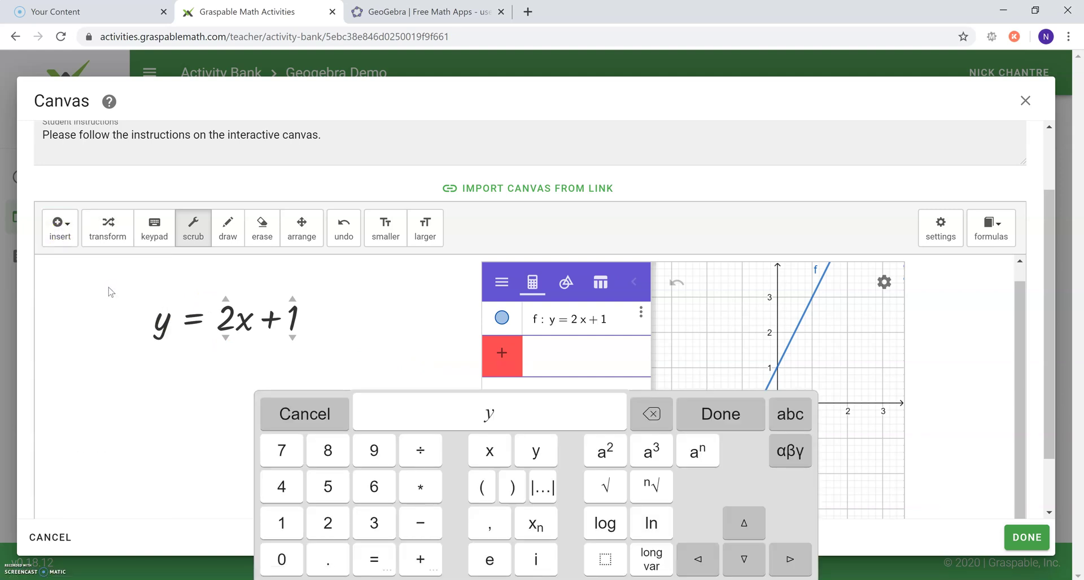
# Enter y = x + 6 as a second equation below y = 2x + 1
pyautogui.write('y=x+6')
pyautogui.click(706, 420)
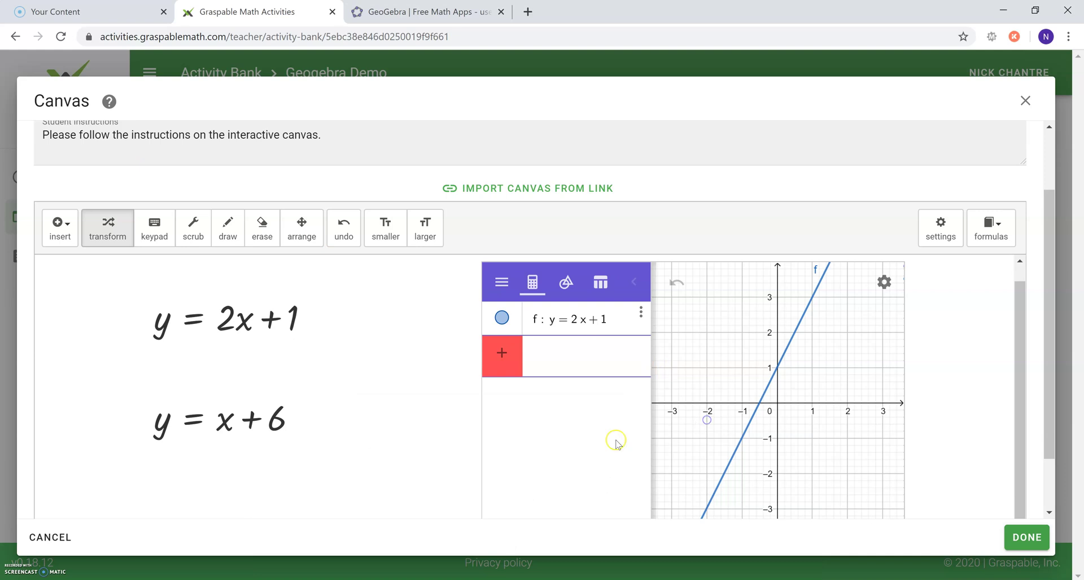
pyautogui.click(73, 223)
# Substitute 2x + 1 for y in y = x + 6, solve to x = 5, and graph y = x + 6
pyautogui.moveTo(162, 325); pyautogui.dragTo(162, 432)
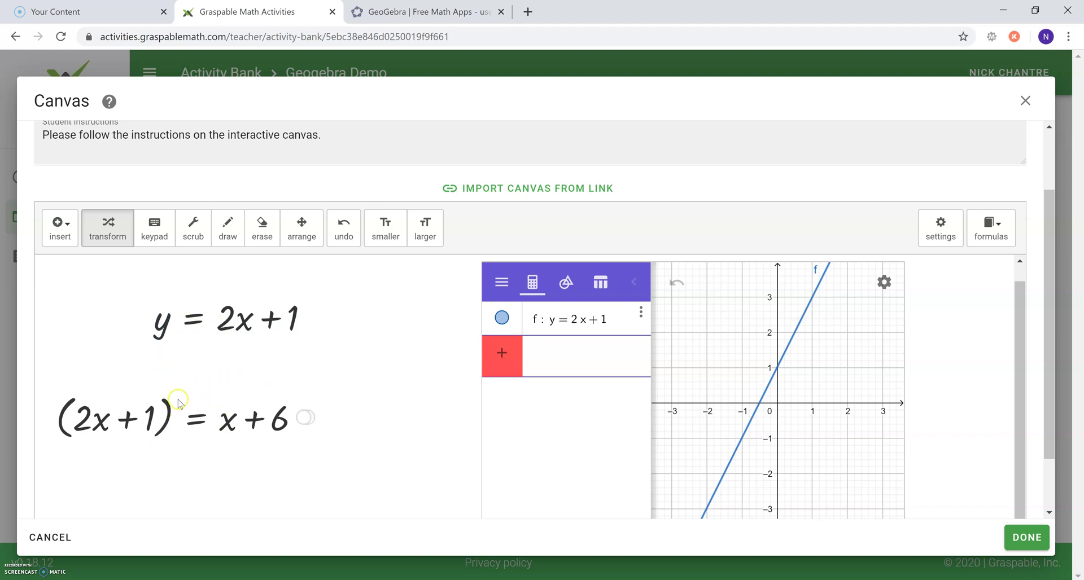
pyautogui.click(167, 416)
pyautogui.moveTo(225, 424); pyautogui.dragTo(73, 420)
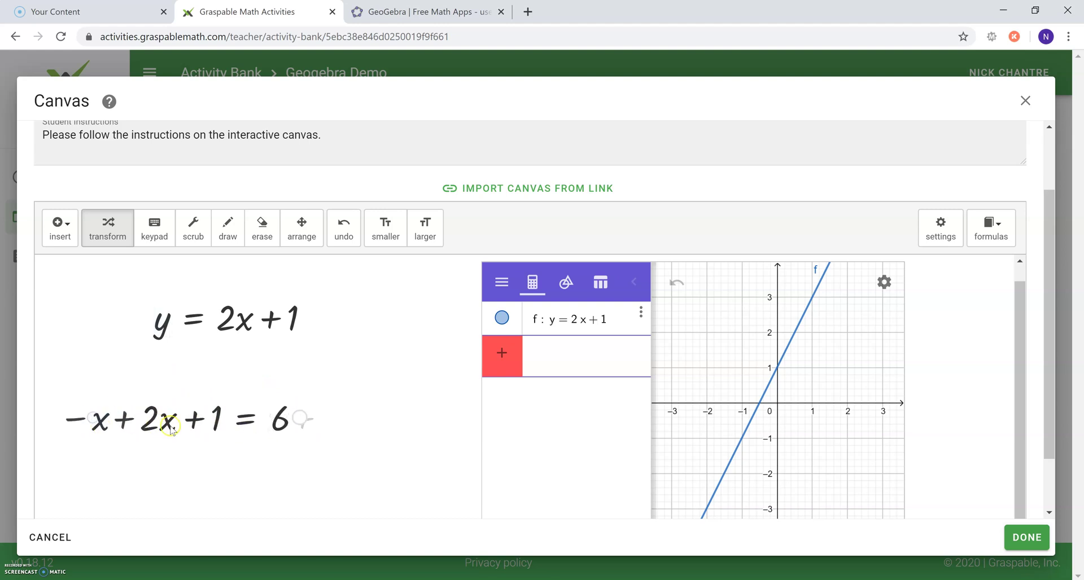
pyautogui.moveTo(206, 419); pyautogui.dragTo(313, 418)
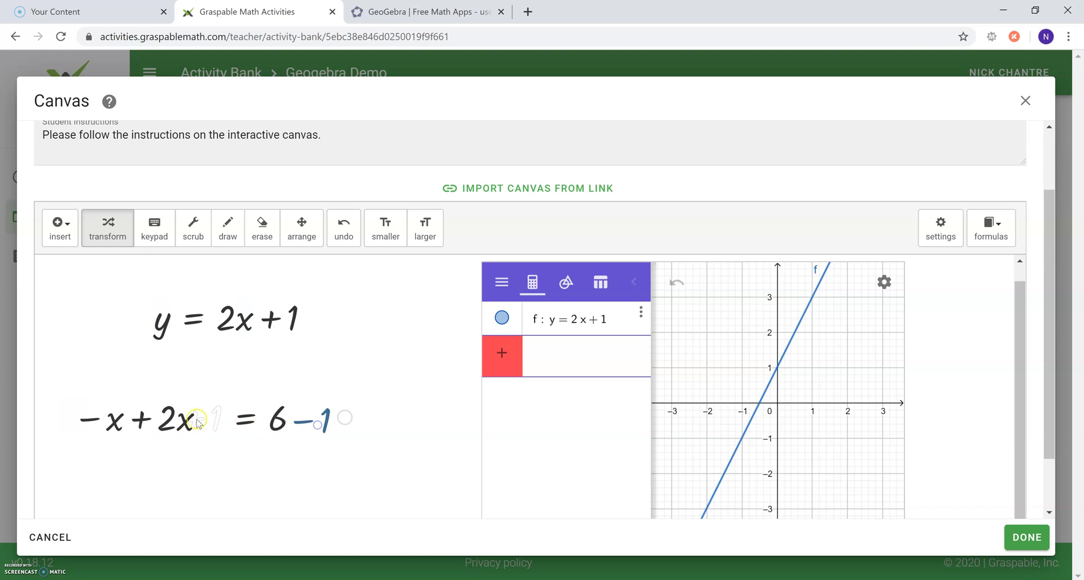
pyautogui.click(142, 417)
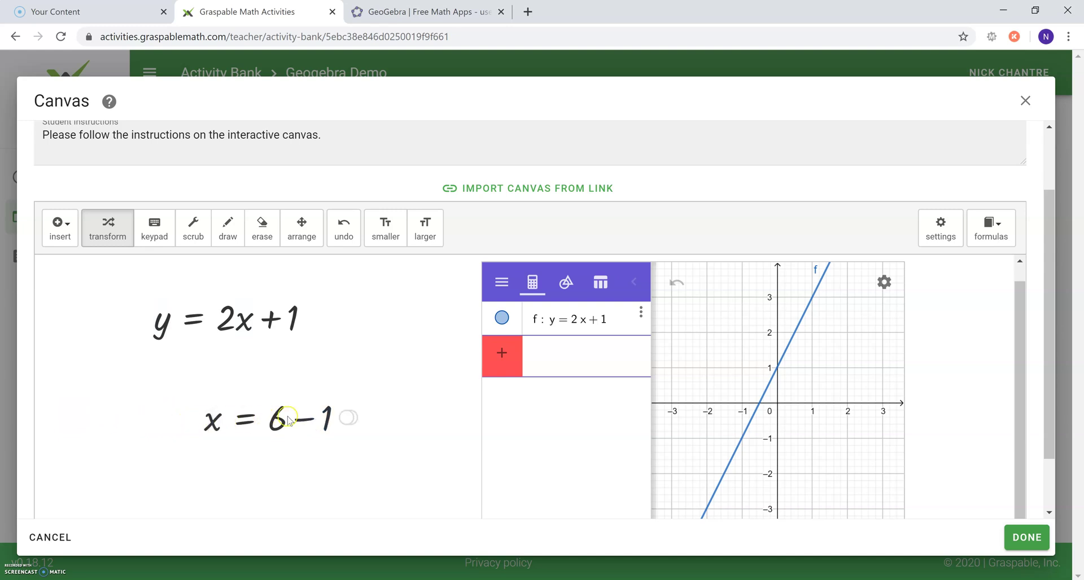
pyautogui.click(302, 421)
pyautogui.moveTo(303, 422); pyautogui.dragTo(303, 467)
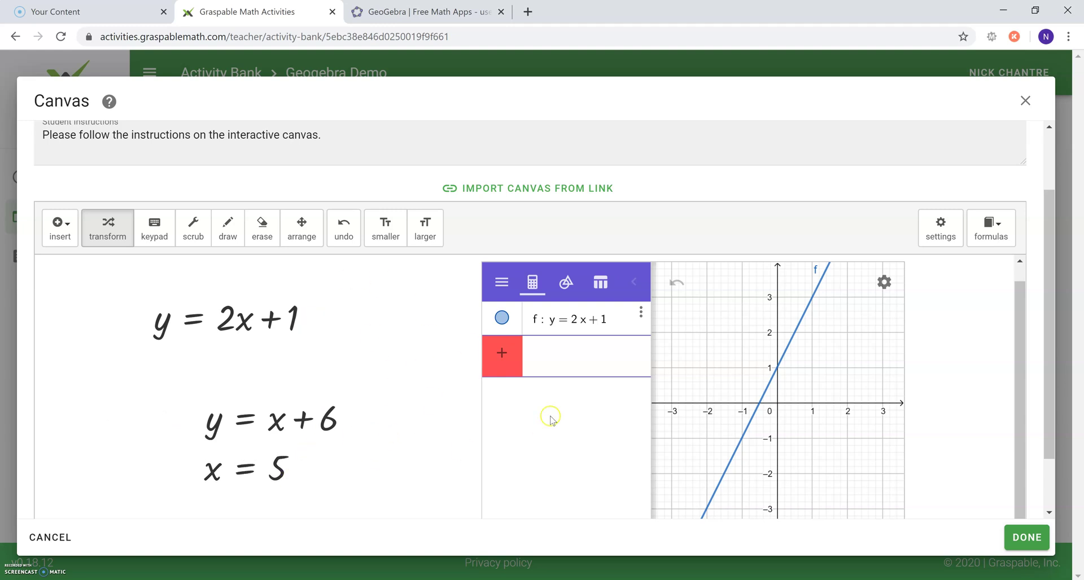
pyautogui.moveTo(357, 418); pyautogui.dragTo(695, 386)
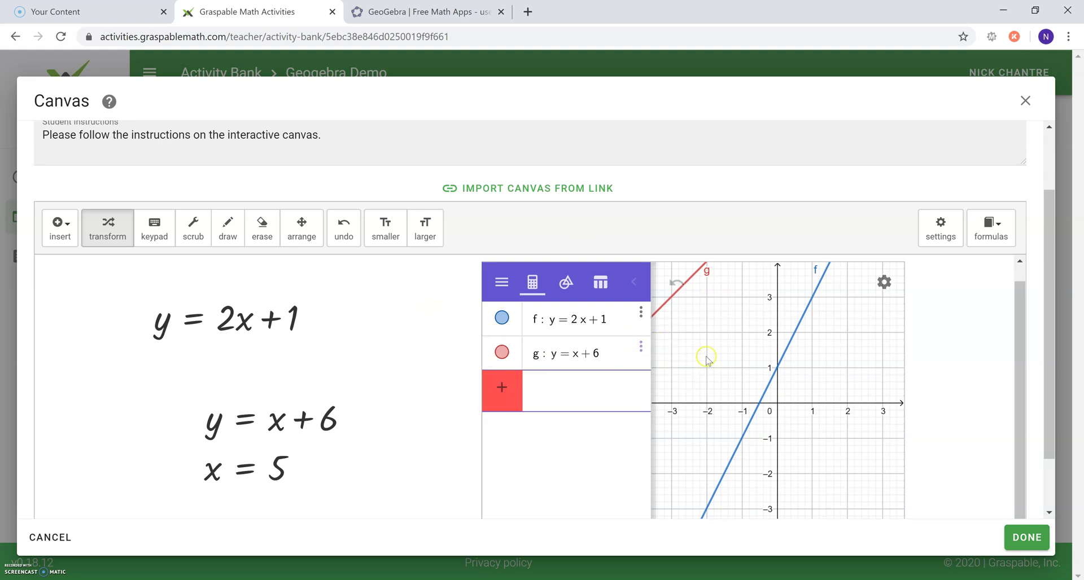
# Zoom out the graph and mark where lines f and g intersect at (5, 11)
pyautogui.scroll(-6, 706, 359)
pyautogui.scroll(-3, 710, 371)
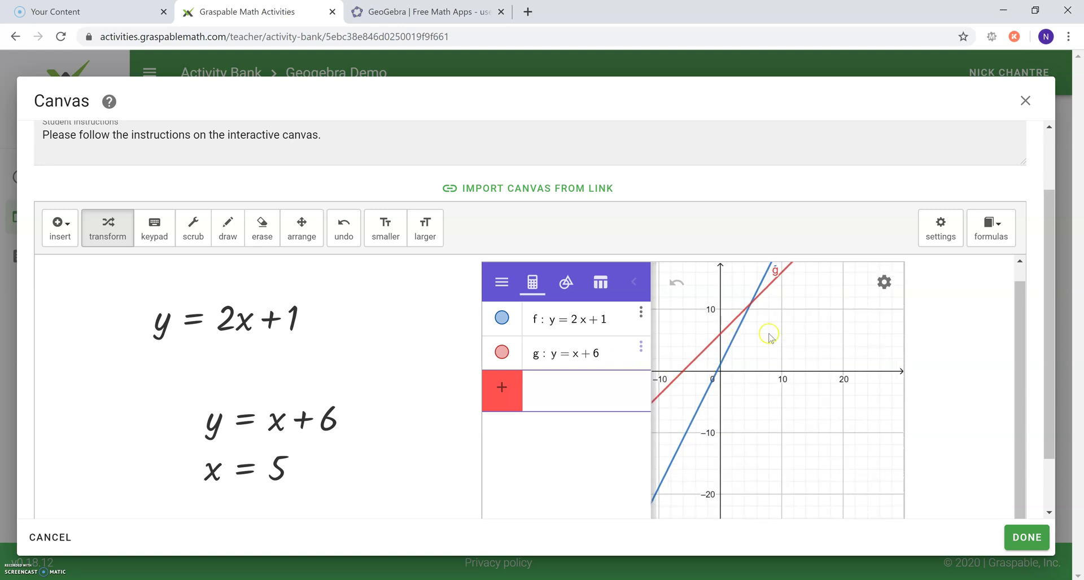
pyautogui.click(751, 308)
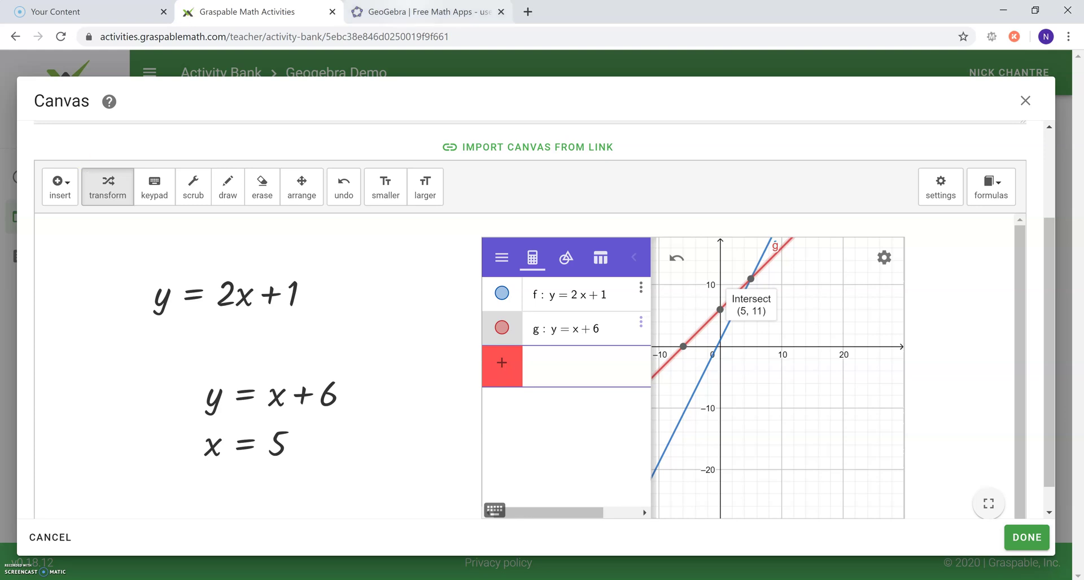
# On the GeoGebra site, open the Exercise 4.11 activity from Classroom Resources
pyautogui.click(428, 12)
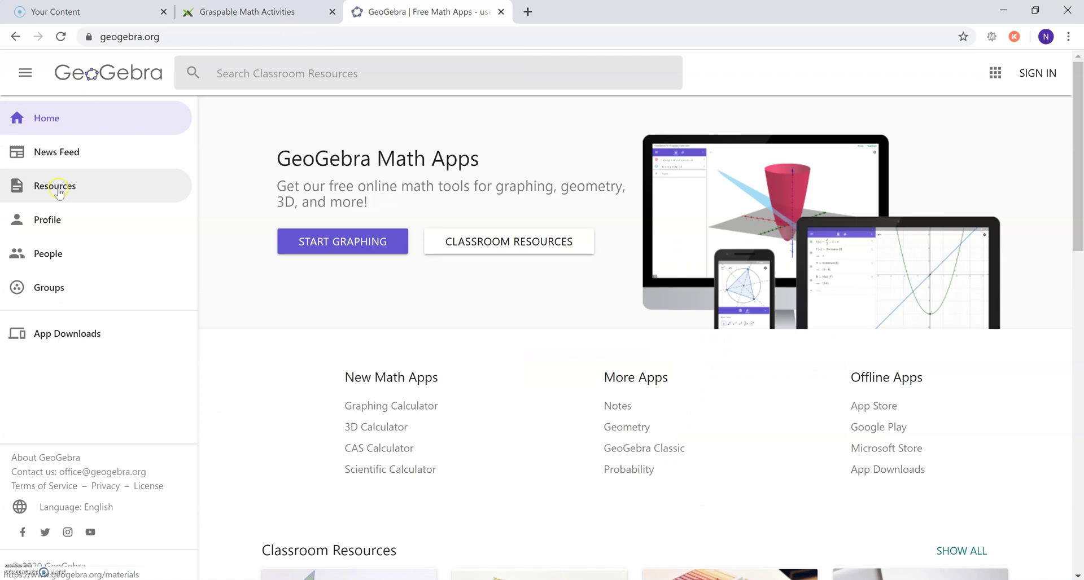
pyautogui.click(59, 192)
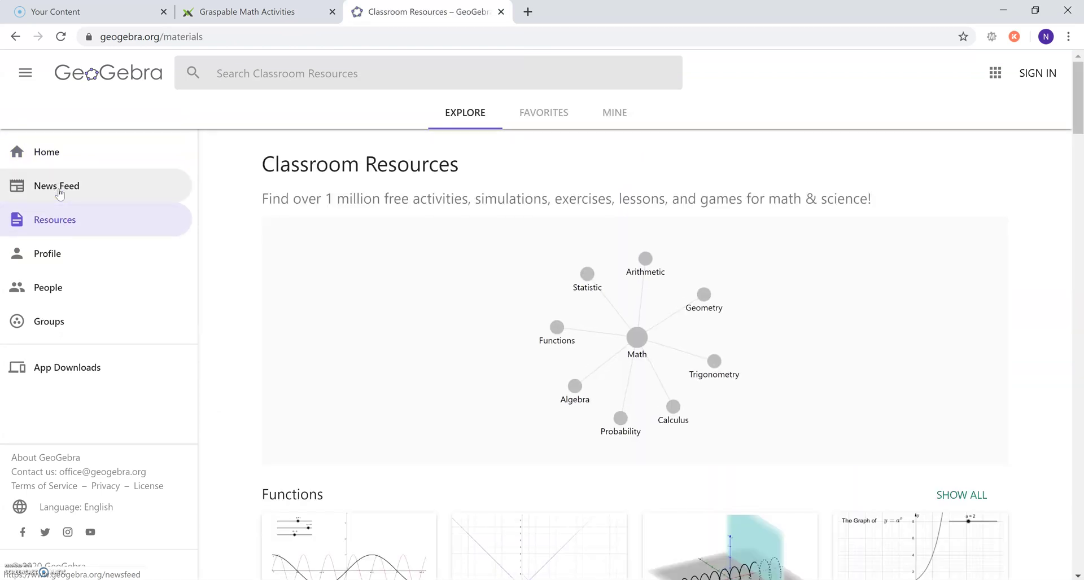
pyautogui.scroll(-6, 235, 290)
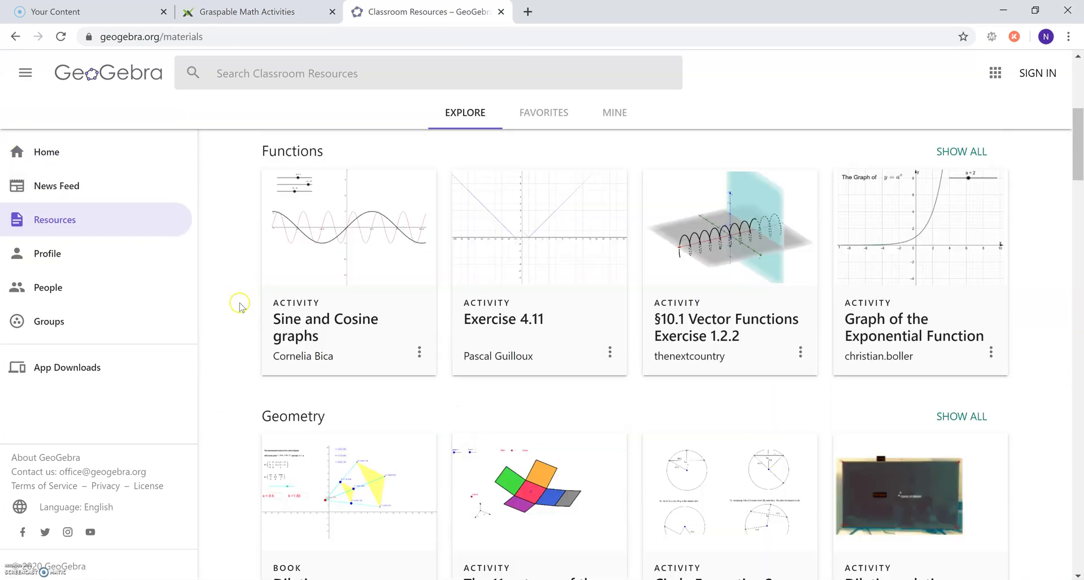
pyautogui.scroll(2, 387, 329)
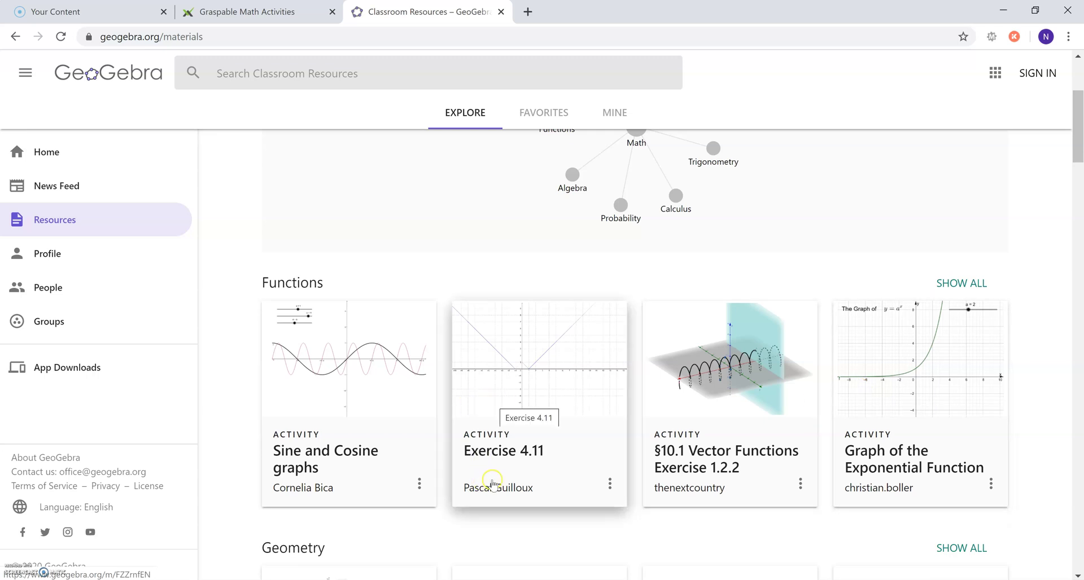
pyautogui.click(568, 371)
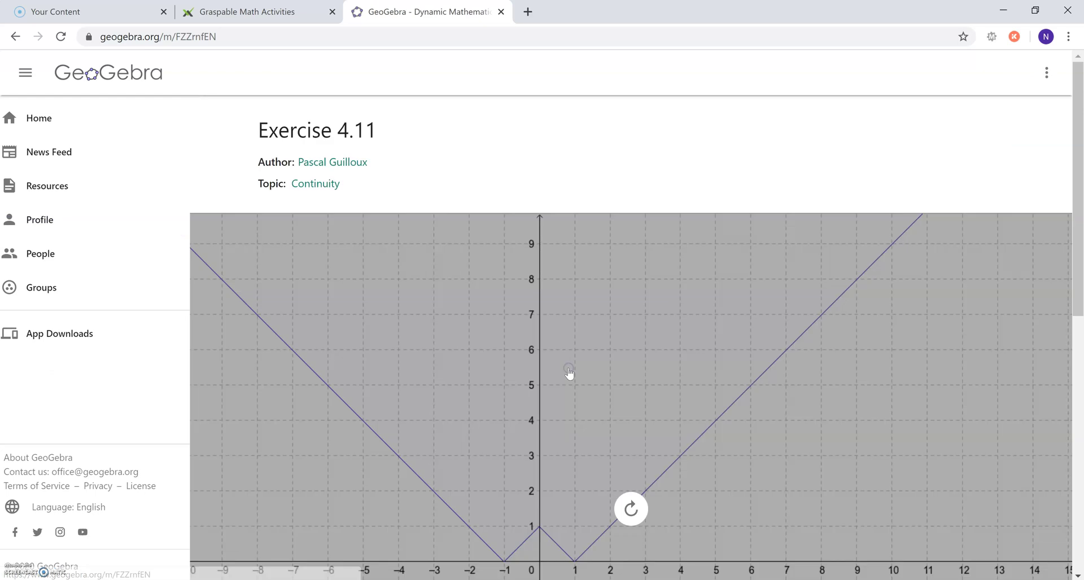
# Copy the material code from the end of the Exercise 4.11 address and return to Graspable Math
pyautogui.click(256, 40)
pyautogui.click(256, 40)
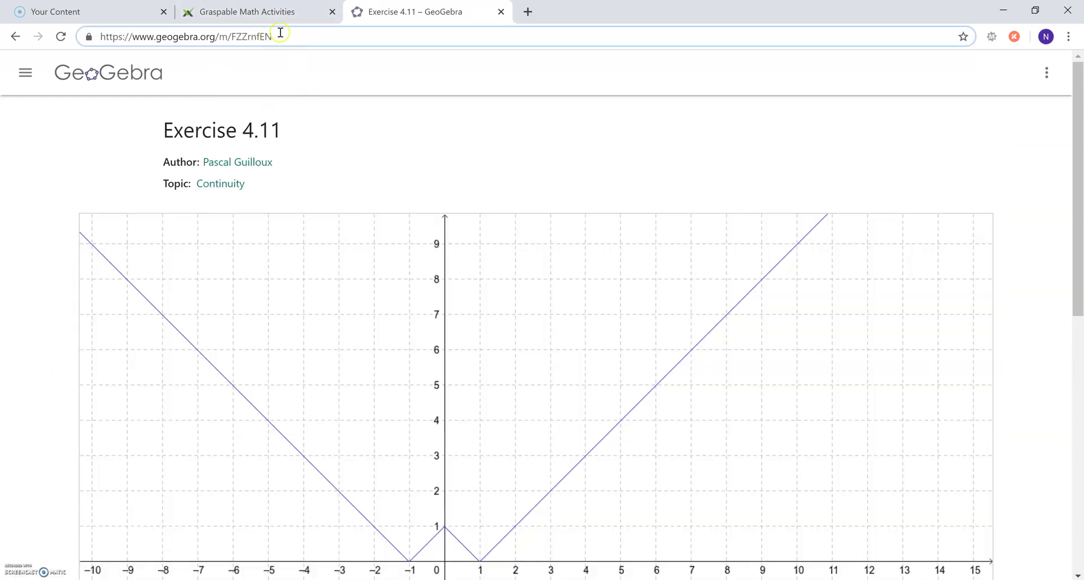
pyautogui.moveTo(280, 34); pyautogui.dragTo(249, 35)
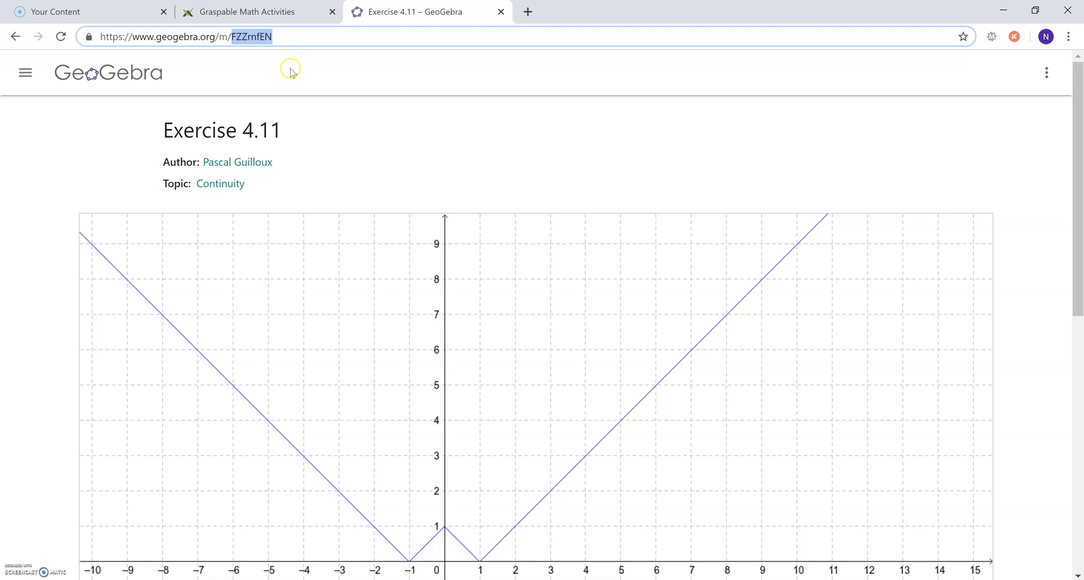
pyautogui.click(92, 124)
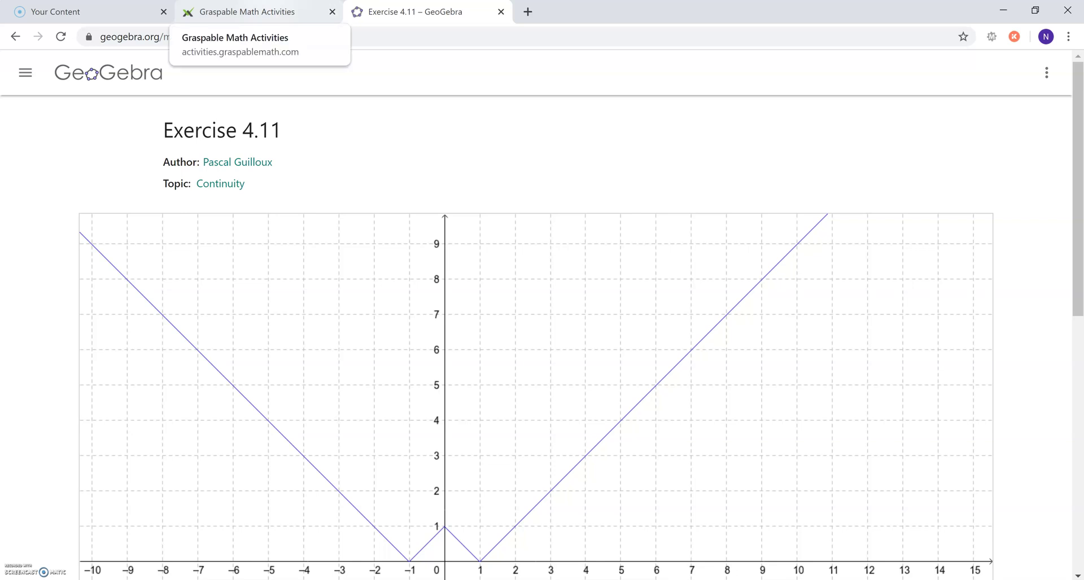
pyautogui.click(242, 11)
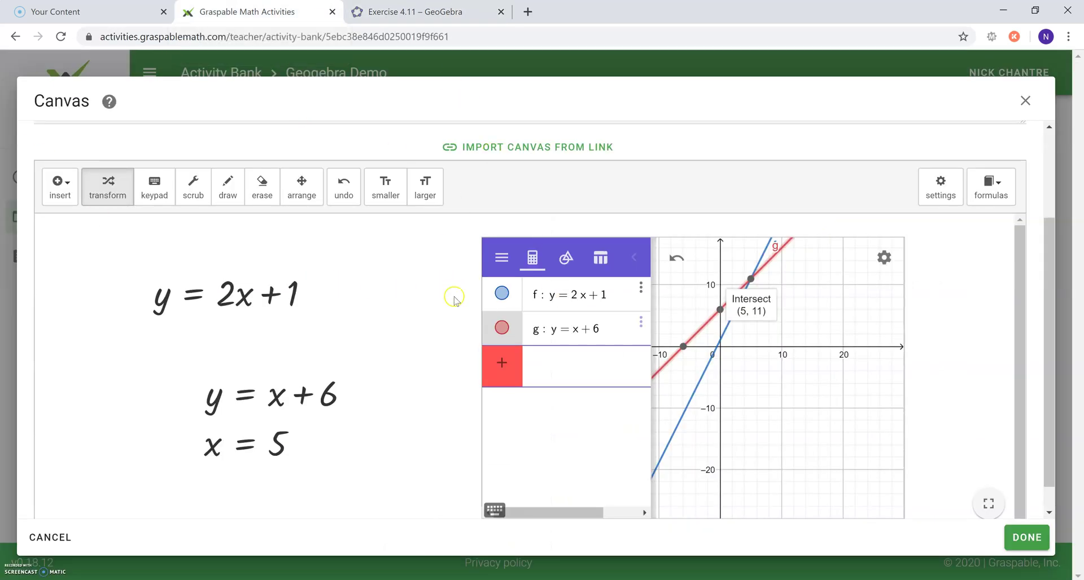
# Delete the linear-system graph panel and insert a fresh graphing panel
pyautogui.click(312, 183)
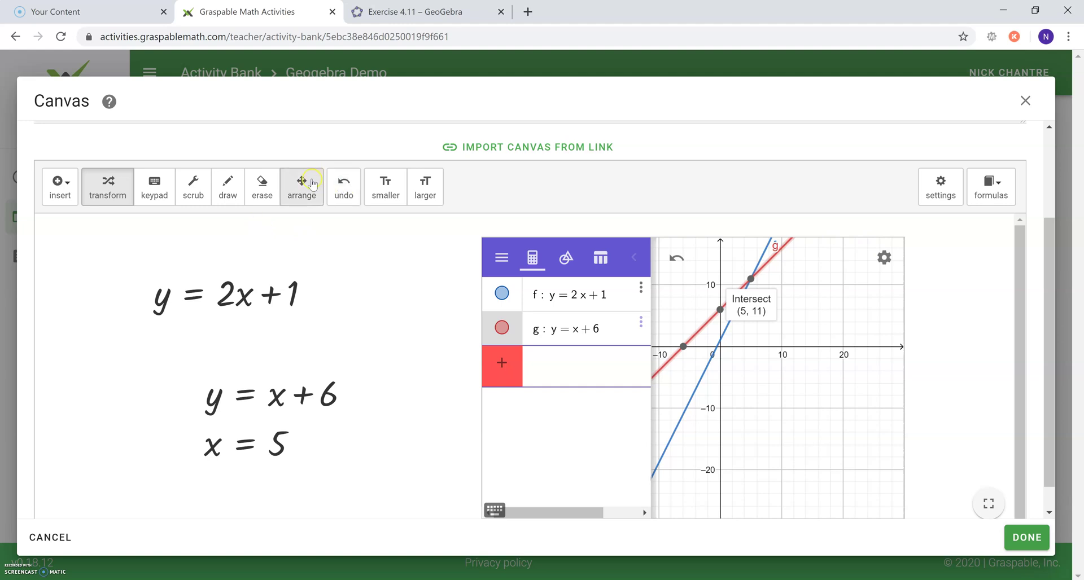
pyautogui.click(898, 245)
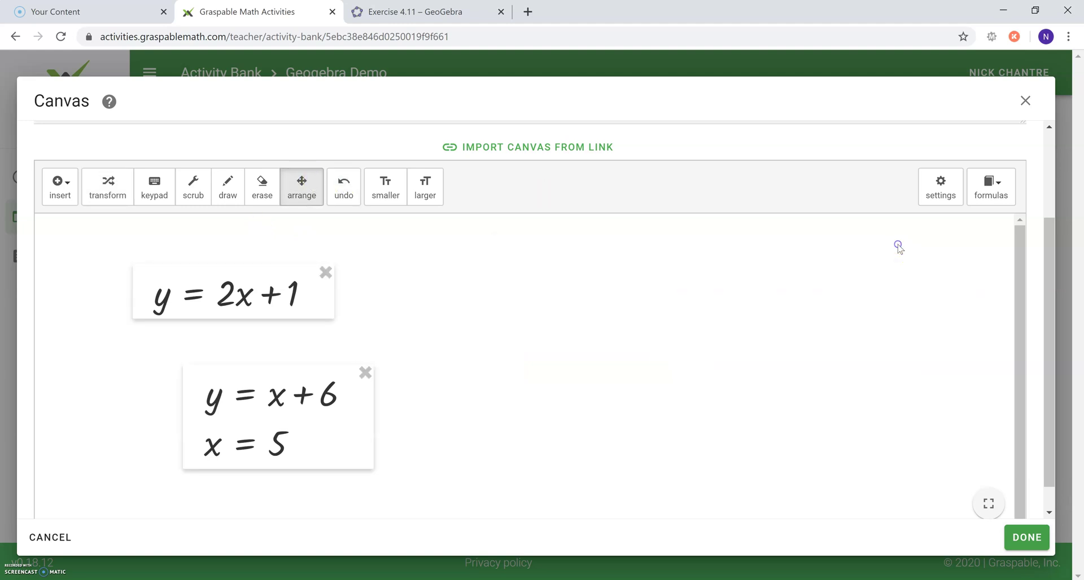
pyautogui.click(60, 186)
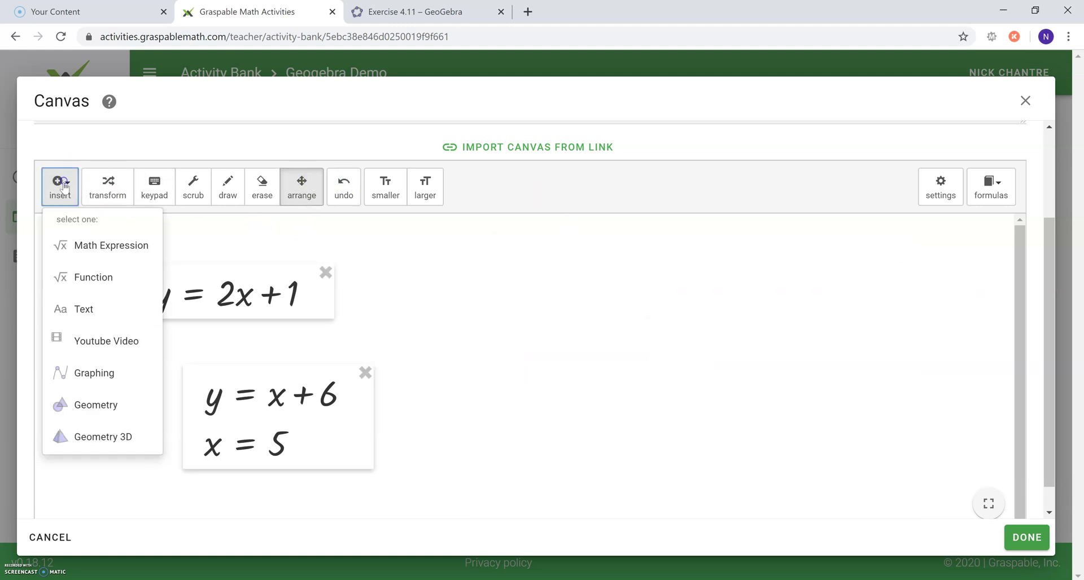
pyautogui.click(98, 371)
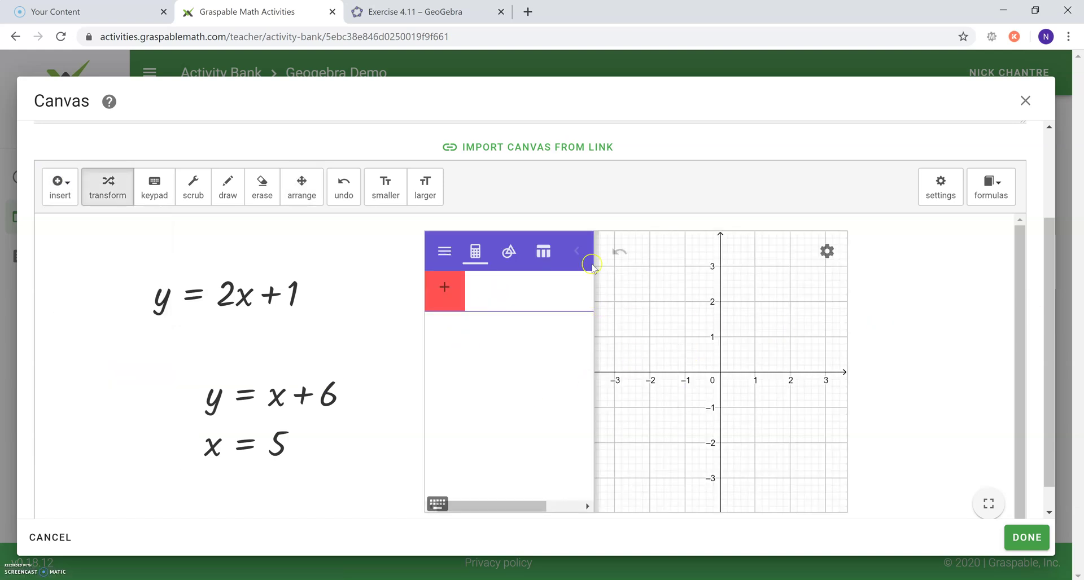
# Search GeoGebra files by the pasted material code and load Exercise 4.11 for editing
pyautogui.click(450, 254)
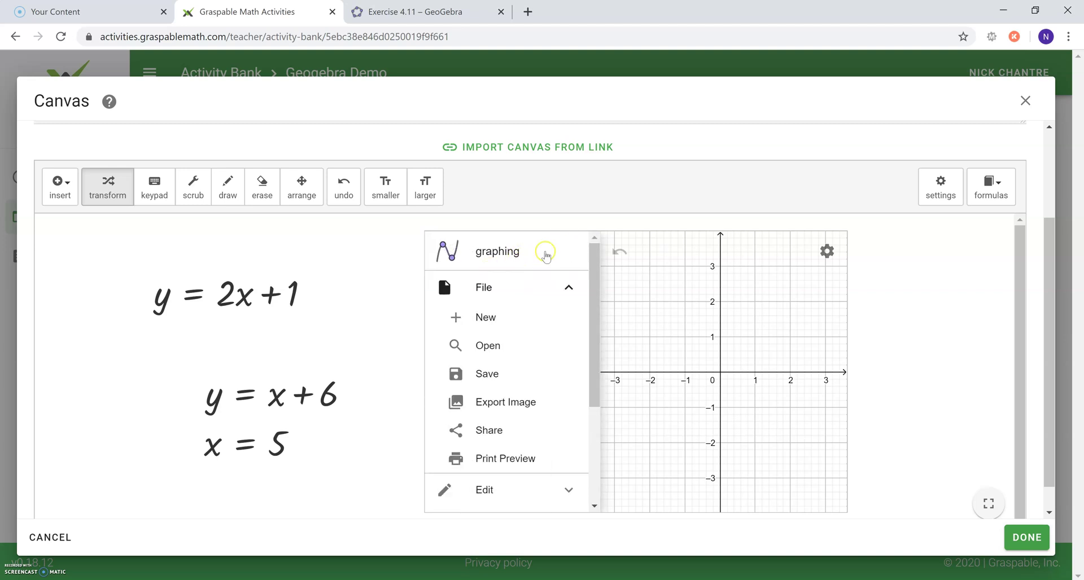
pyautogui.click(488, 344)
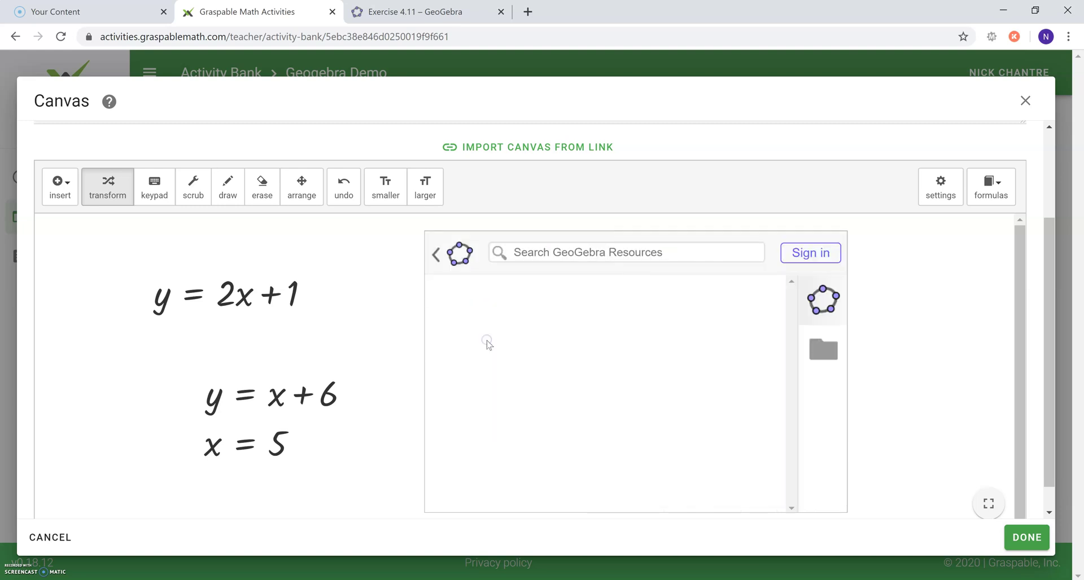
pyautogui.click(588, 253)
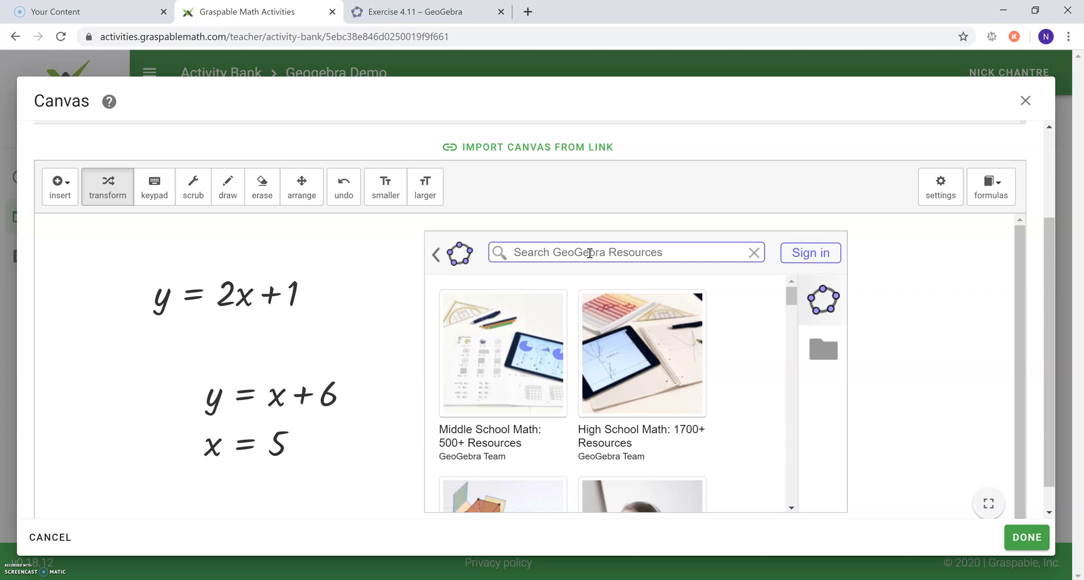
pyautogui.write('FZZrnfEN')
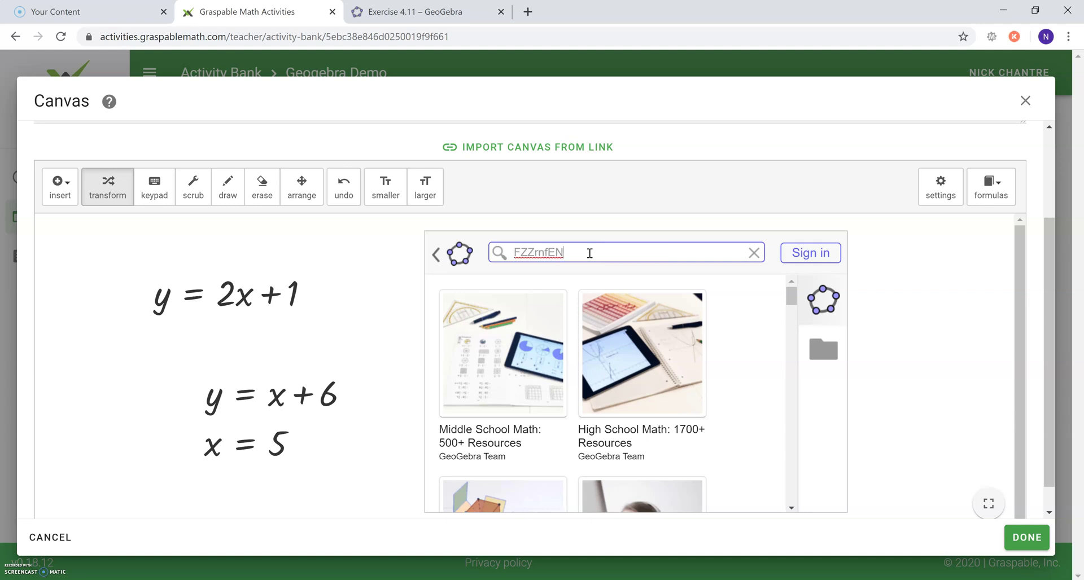
pyautogui.press('Return')
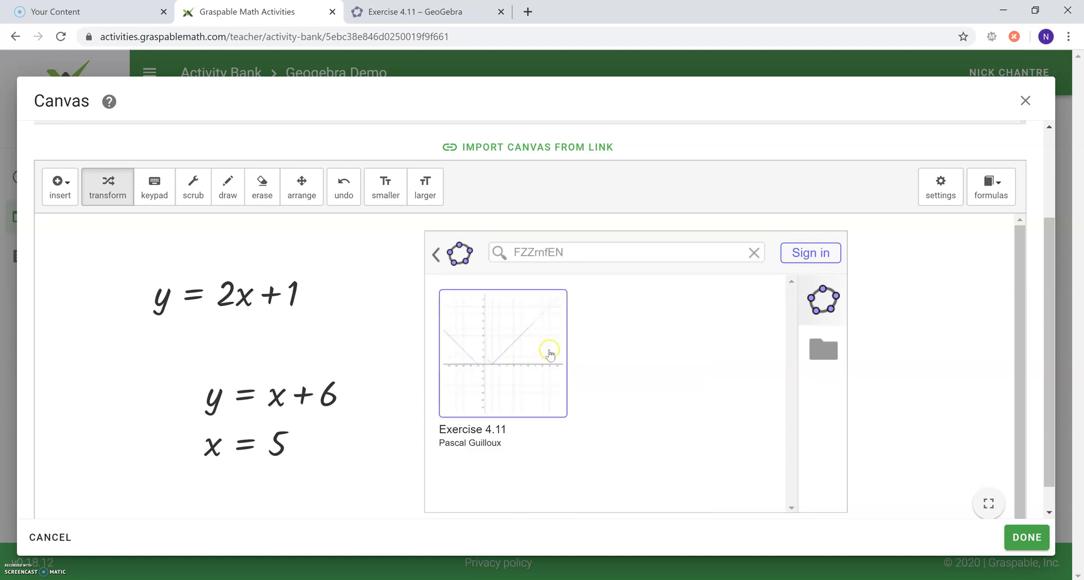
pyautogui.click(546, 379)
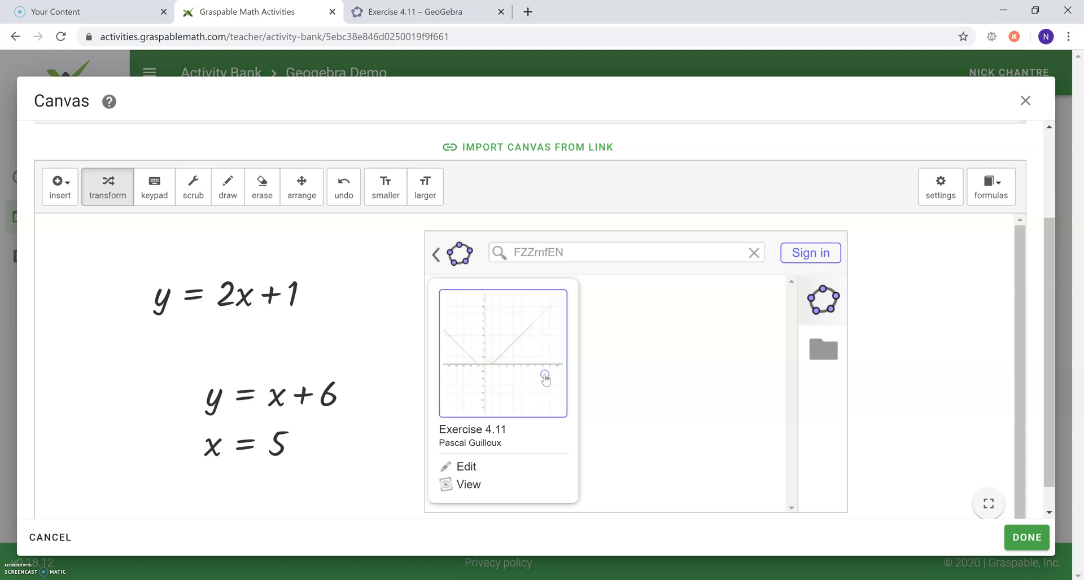
pyautogui.click(456, 467)
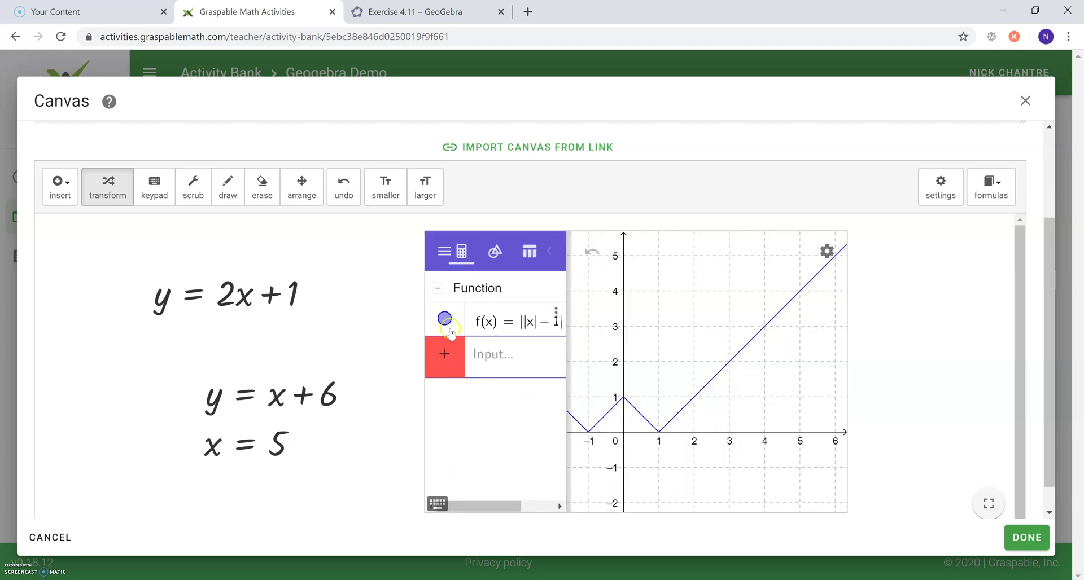
pyautogui.scroll(-10, 635, 359)
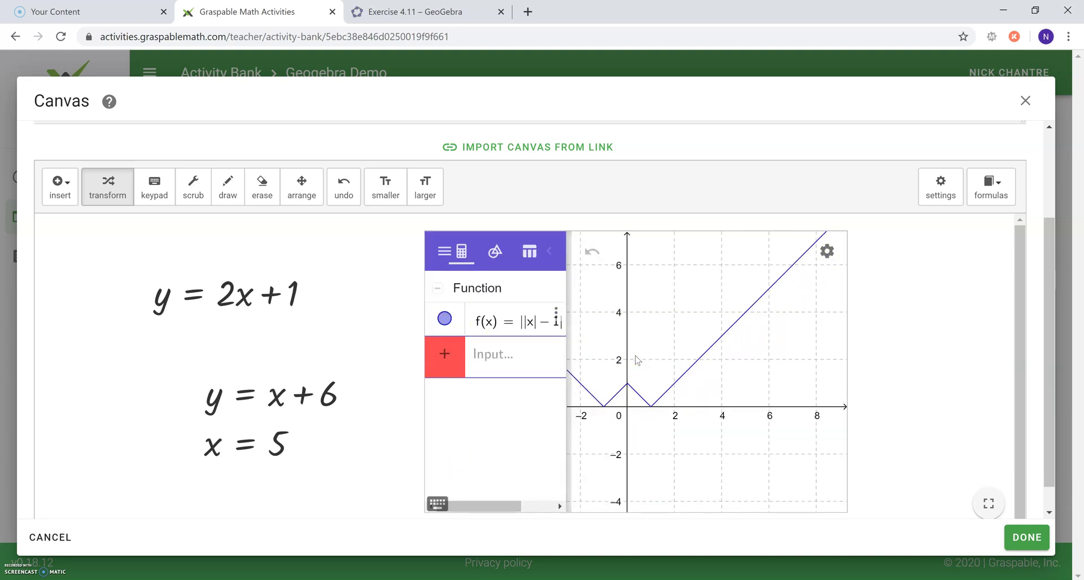
pyautogui.scroll(-8, 631, 353)
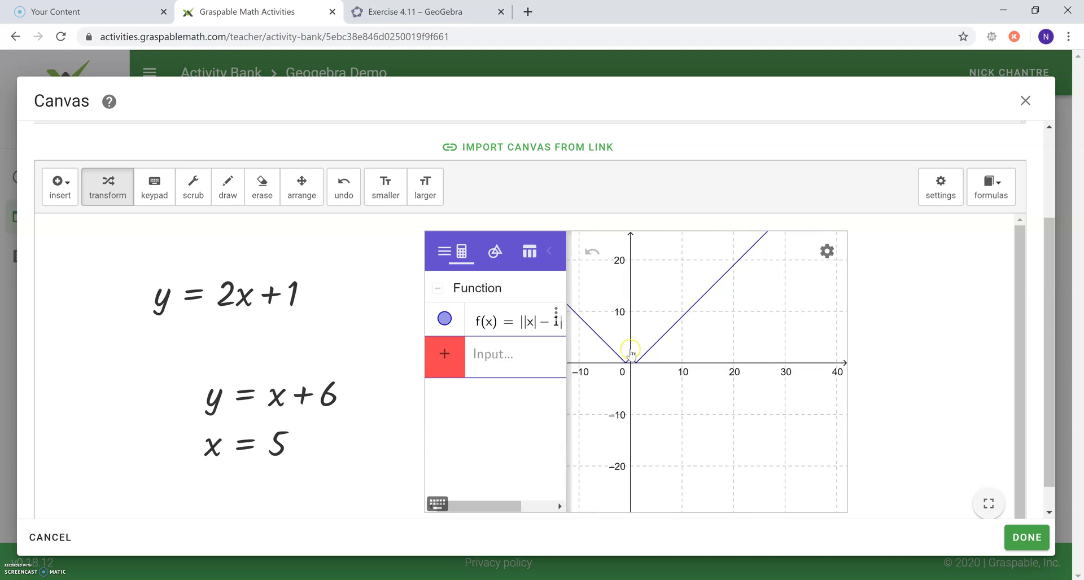
pyautogui.scroll(-3, 631, 355)
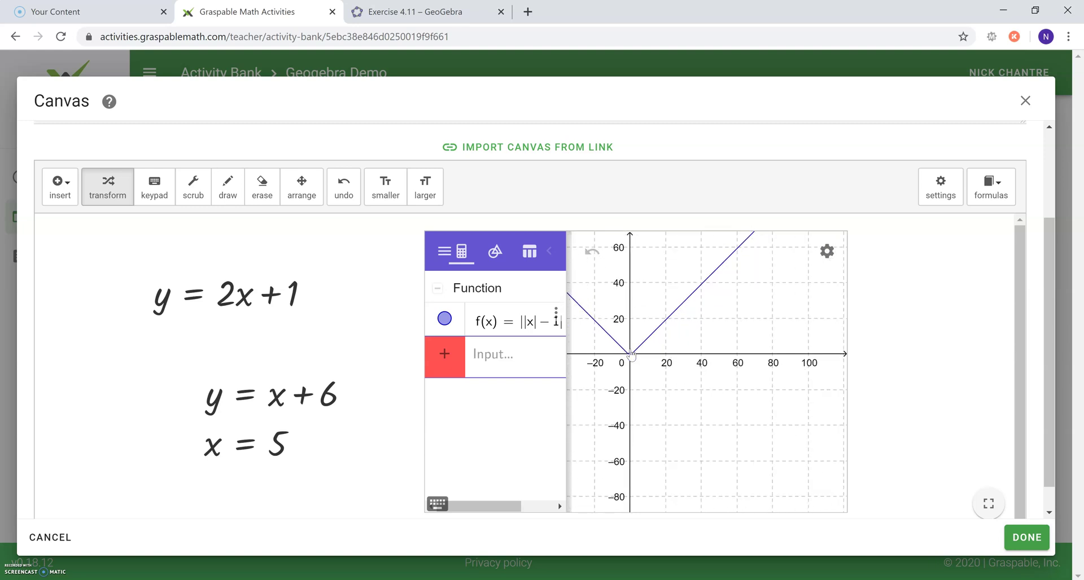